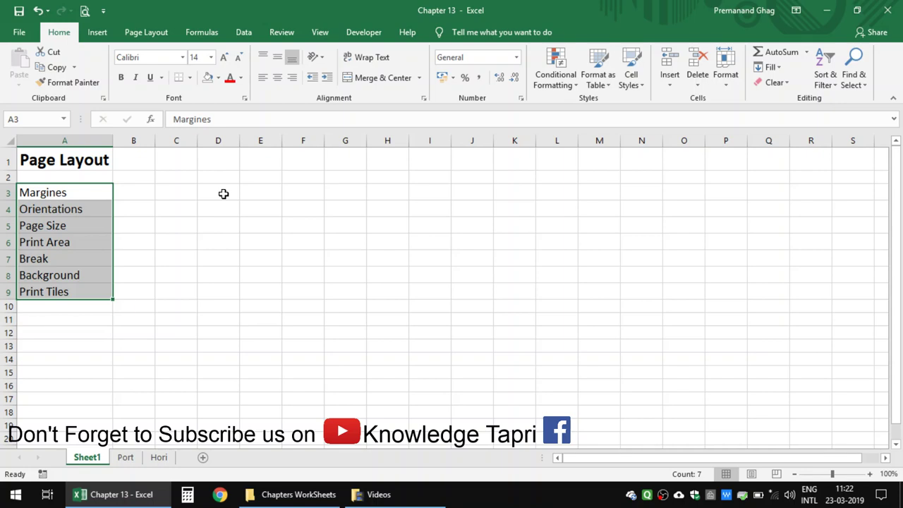
Step: Dismiss the Quick Analysis suggestions and bring up Sheet1's Page Layout options
{"action": "key", "text": "ctrl+q"}
{"action": "left_click", "coordinate": [223, 193]}
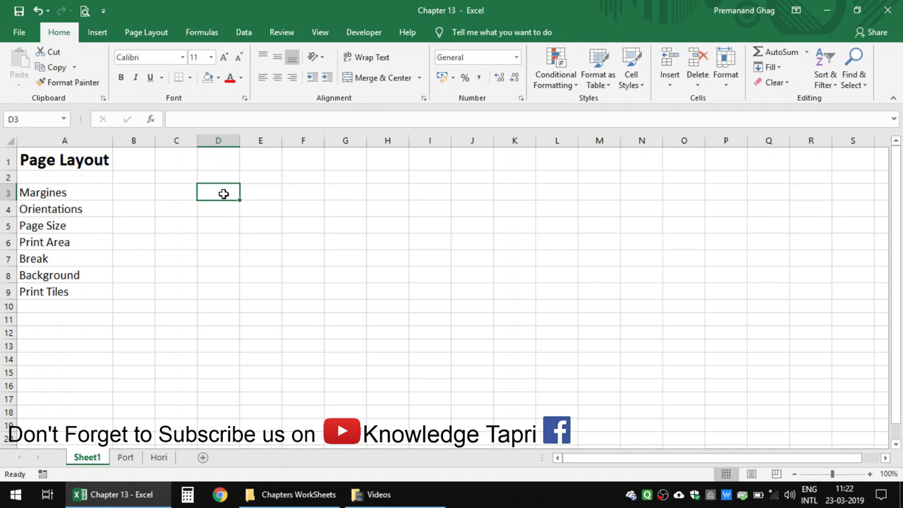
{"action": "left_click", "coordinate": [146, 33]}
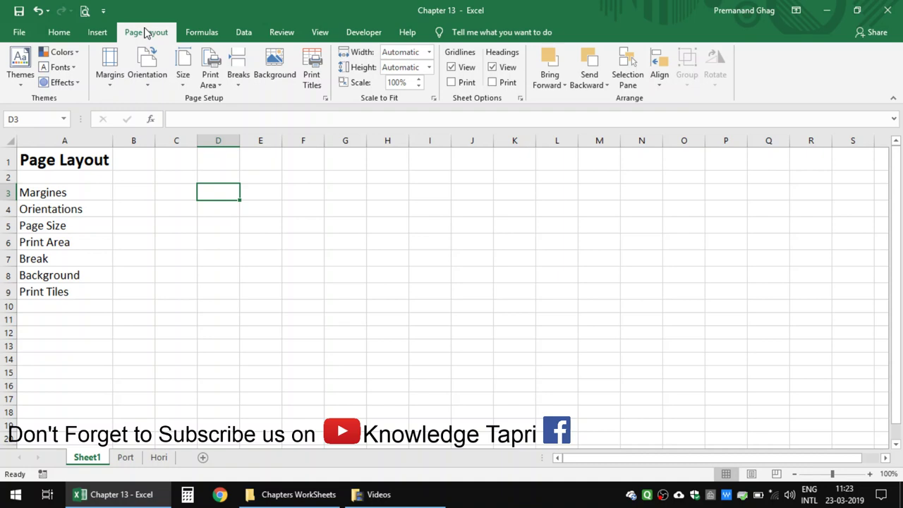
Step: Return to Page Layout and open the Margins presets: Normal, Wide and Narrow
{"action": "left_click", "coordinate": [68, 38]}
{"action": "left_click", "coordinate": [93, 37]}
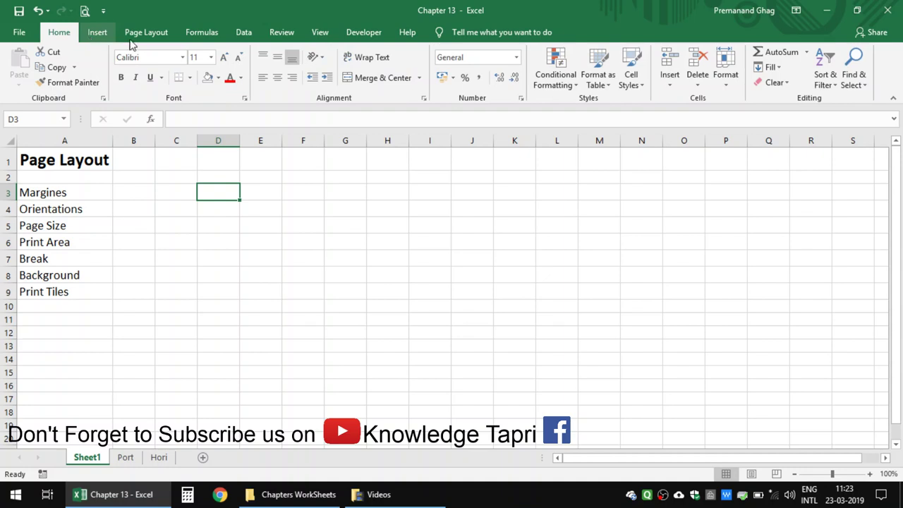
{"action": "left_click", "coordinate": [146, 35]}
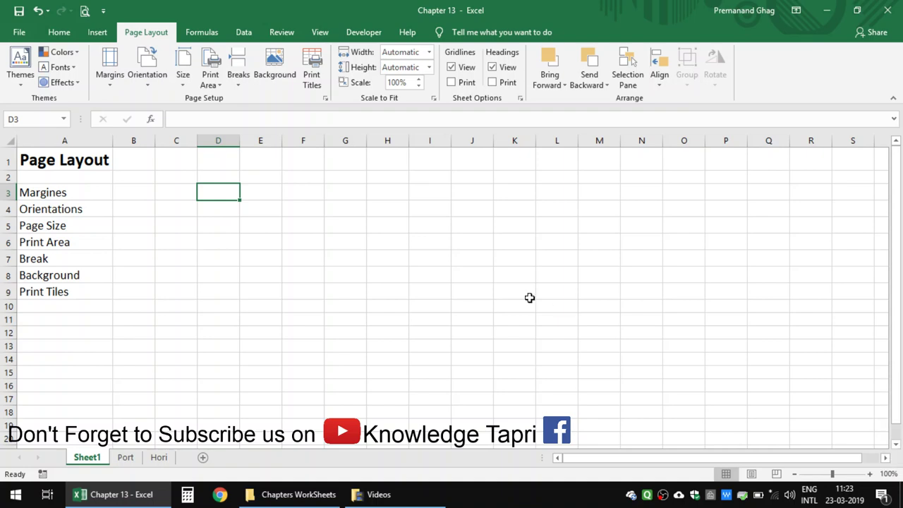
{"action": "left_click", "coordinate": [110, 74]}
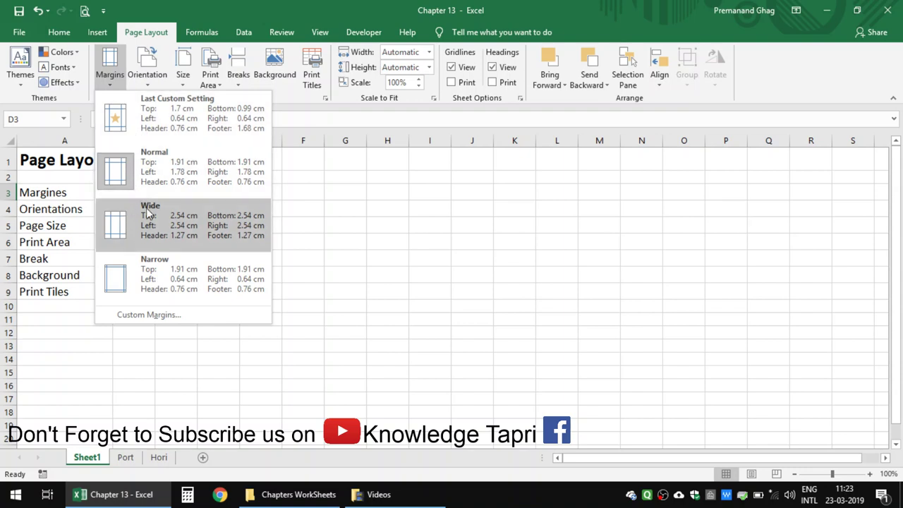
Step: Review the custom margins (Top/Bottom 1.9, Left/Right 1.8, Header/Footer 0.8) and close without changes
{"action": "left_click", "coordinate": [150, 315]}
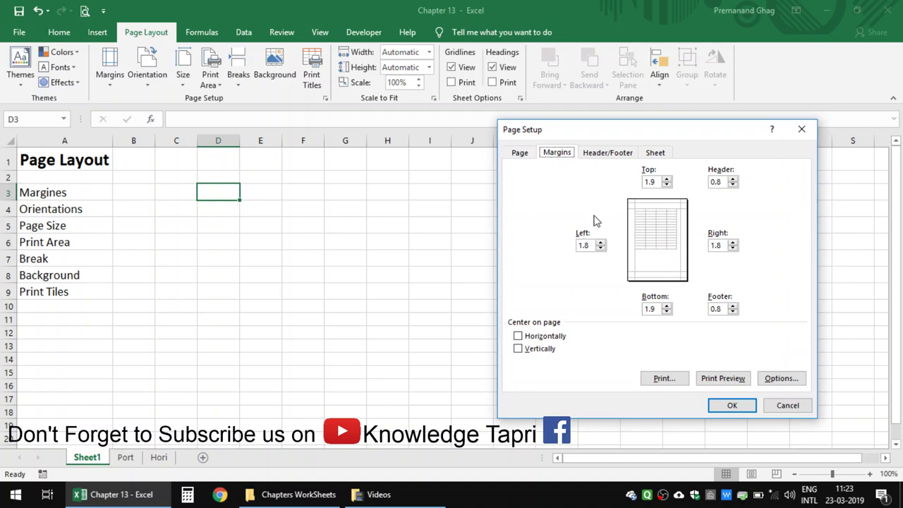
{"action": "mouse_move", "coordinate": [652, 127]}
{"action": "left_mouse_down"}
{"action": "mouse_move", "coordinate": [496, 141]}
{"action": "mouse_move", "coordinate": [466, 157]}
{"action": "left_mouse_up"}
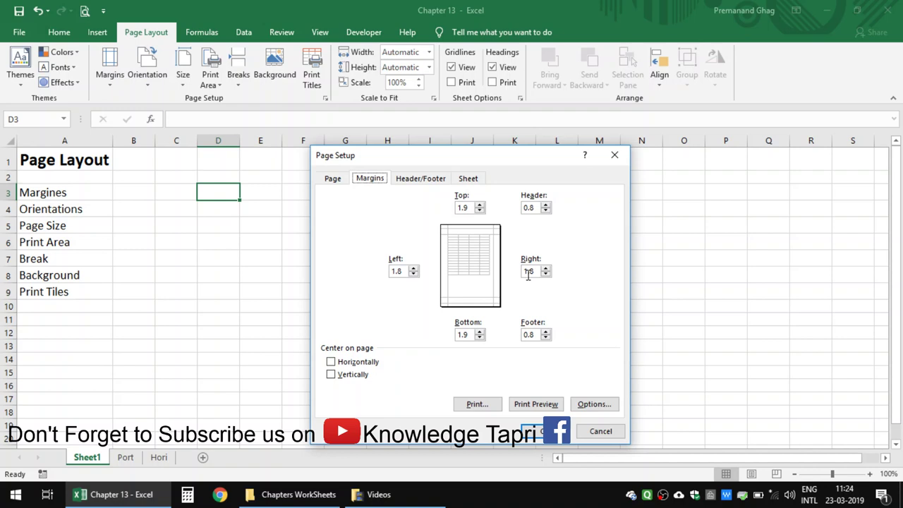
{"action": "left_click", "coordinate": [615, 155]}
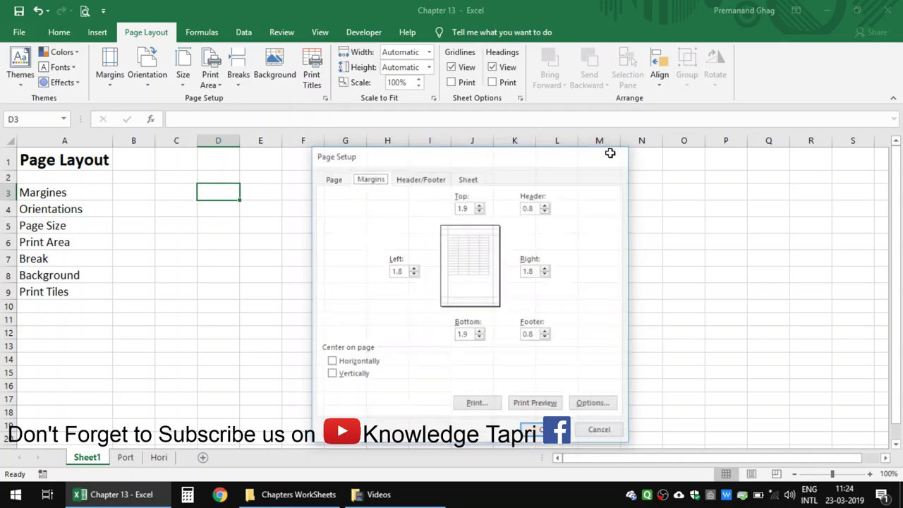
{"action": "left_click", "coordinate": [126, 457]}
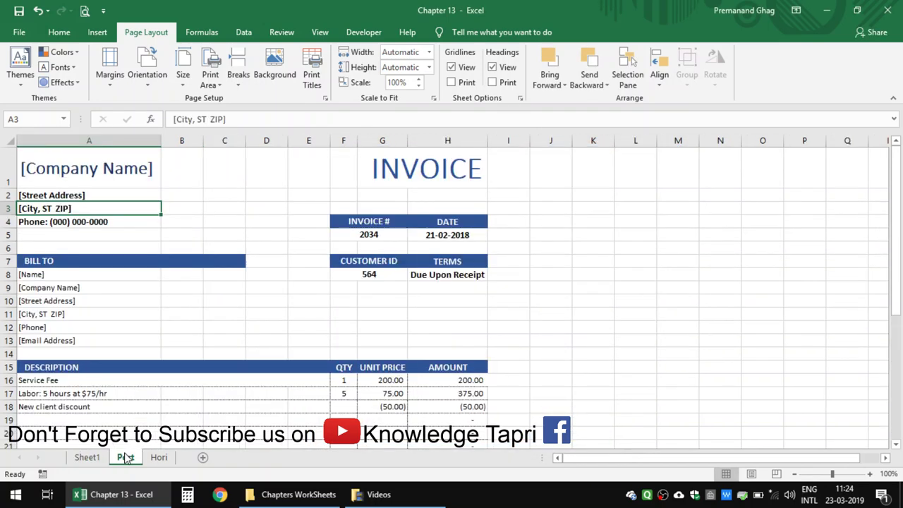
{"action": "key", "text": "Down"}
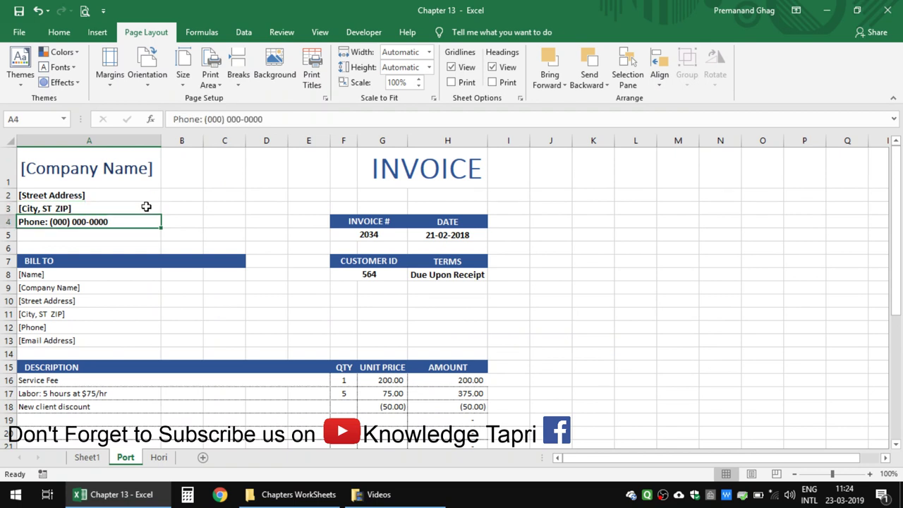
{"action": "key", "text": "Down"}
{"action": "key", "text": "Down"}
{"action": "key", "text": "Down"}
{"action": "key", "text": "Down"}
{"action": "key", "text": "Down"}
{"action": "key", "text": "Down"}
{"action": "key", "text": "Down"}
{"action": "key", "text": "Down"}
{"action": "key", "text": "Down"}
{"action": "key", "text": "Down"}
{"action": "key", "text": "Down"}
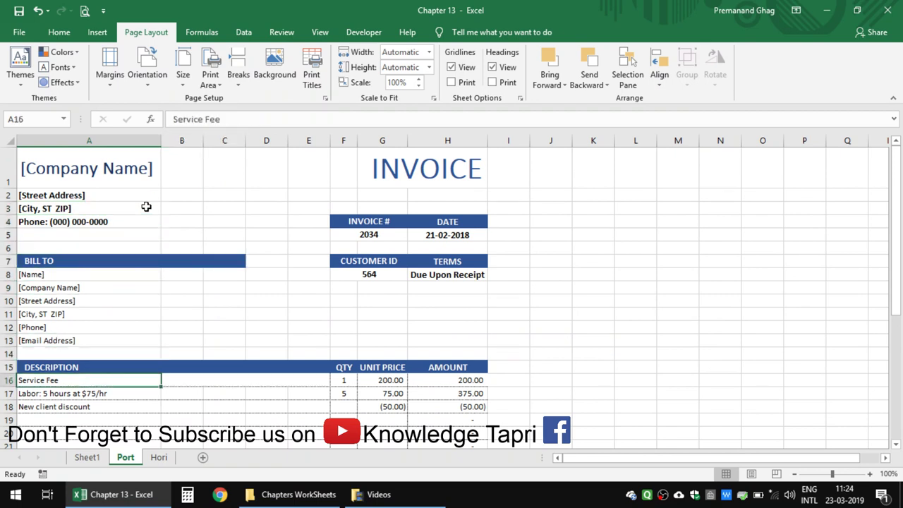
{"action": "key", "text": "Down"}
{"action": "key", "text": "Up"}
{"action": "key", "text": "Up"}
{"action": "key", "text": "Up"}
{"action": "key", "text": "Up"}
{"action": "key", "text": "Up"}
{"action": "key", "text": "Up"}
{"action": "key", "text": "Up"}
{"action": "key", "text": "Up"}
{"action": "key", "text": "Up"}
{"action": "key", "text": "Up"}
{"action": "key", "text": "Up"}
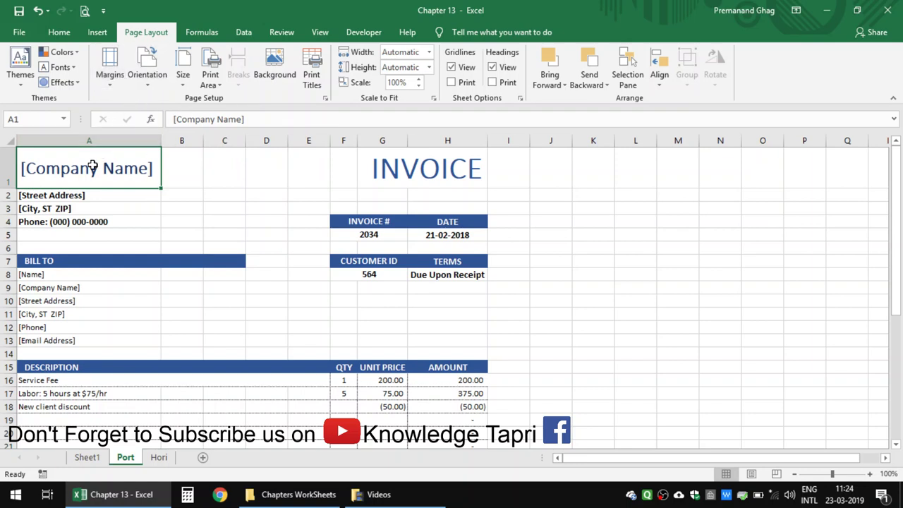
{"action": "left_click", "coordinate": [84, 11]}
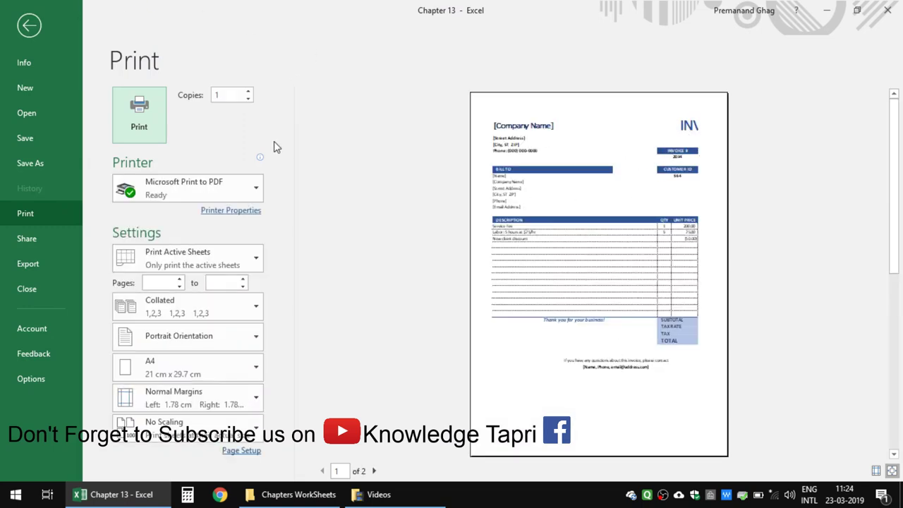
{"action": "key", "text": "Escape"}
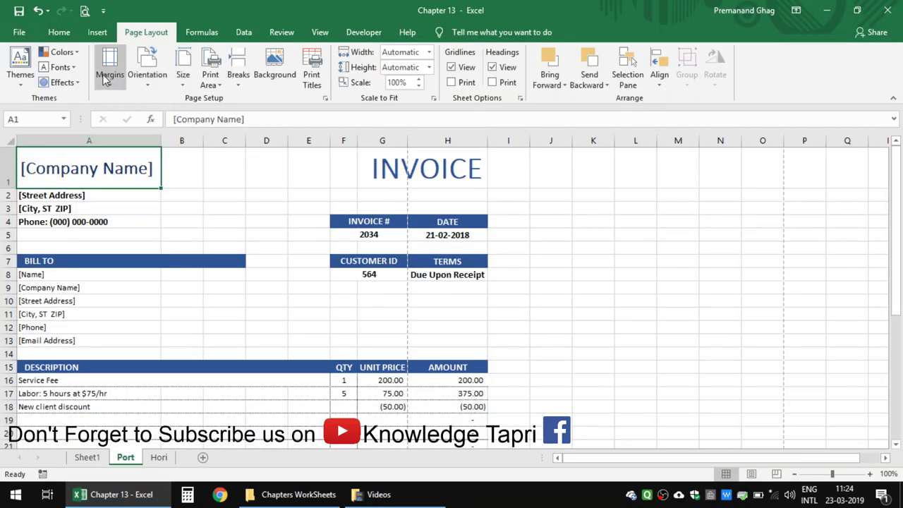
Step: Apply Narrow margins to the Port invoice and check the page break along column G
{"action": "left_click", "coordinate": [109, 65]}
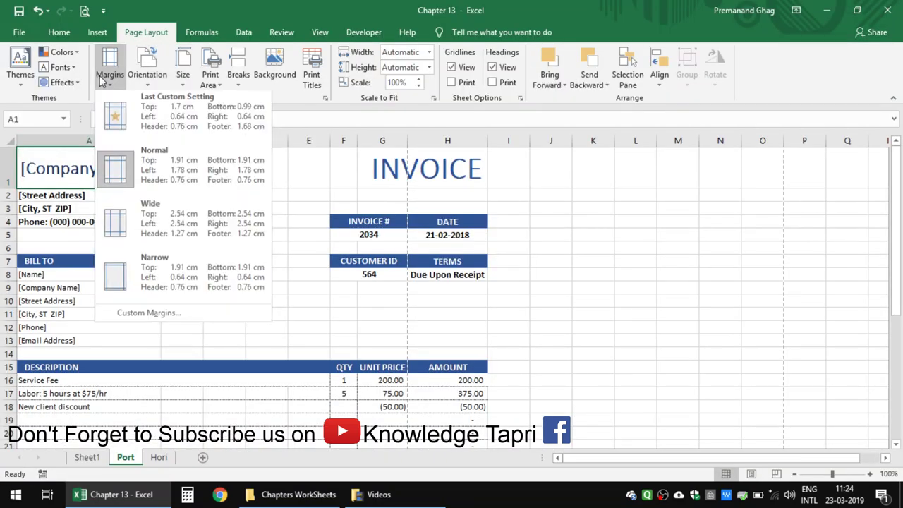
{"action": "left_click", "coordinate": [117, 264]}
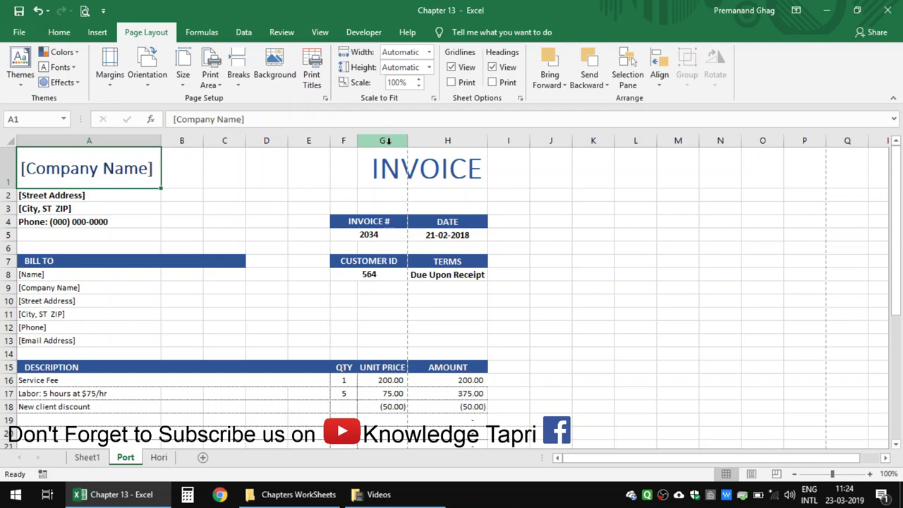
{"action": "left_click", "coordinate": [401, 286]}
{"action": "key", "text": "Down"}
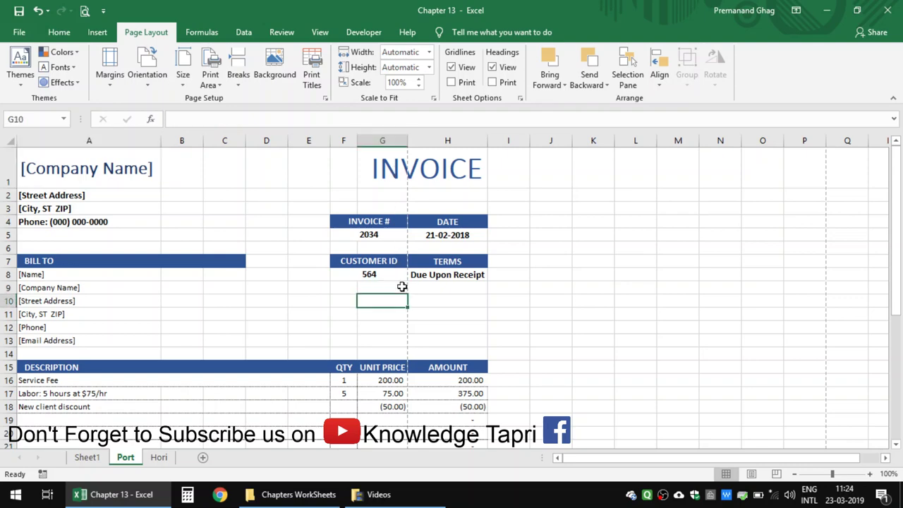
{"action": "key", "text": "Down"}
{"action": "key", "text": "Down"}
{"action": "key", "text": "Down"}
{"action": "key", "text": "Down"}
{"action": "key", "text": "Down"}
{"action": "key", "text": "Down"}
{"action": "key", "text": "Down"}
{"action": "key", "text": "Down"}
{"action": "key", "text": "Down"}
{"action": "key", "text": "Up"}
{"action": "key", "text": "Up"}
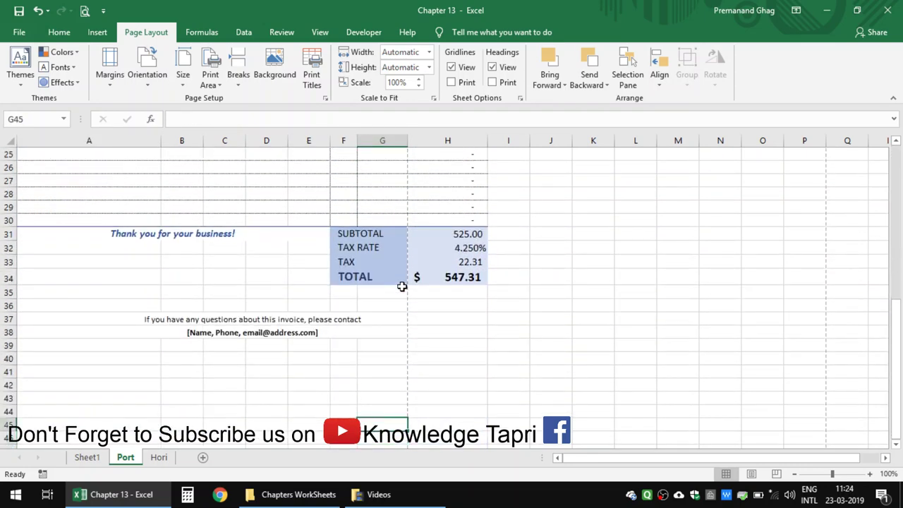
{"action": "key", "text": "Up"}
{"action": "key", "text": "Up"}
{"action": "key", "text": "Up"}
{"action": "key", "text": "Up"}
{"action": "key", "text": "Up"}
{"action": "key", "text": "Up"}
{"action": "key", "text": "Up"}
{"action": "key", "text": "Up"}
{"action": "key", "text": "Up"}
{"action": "key", "text": "Up"}
{"action": "key", "text": "Up"}
{"action": "key", "text": "Up"}
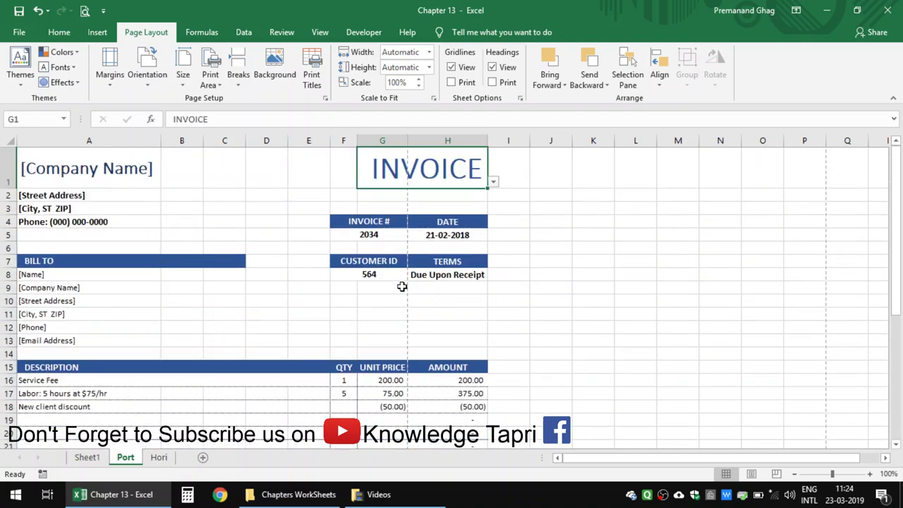
Step: Select the invoice range A1:H38 with Shift+arrow keys
{"action": "left_click", "coordinate": [67, 178]}
{"action": "key", "text": "shift+Right"}
{"action": "key", "text": "shift+Right"}
{"action": "key", "text": "shift+Right"}
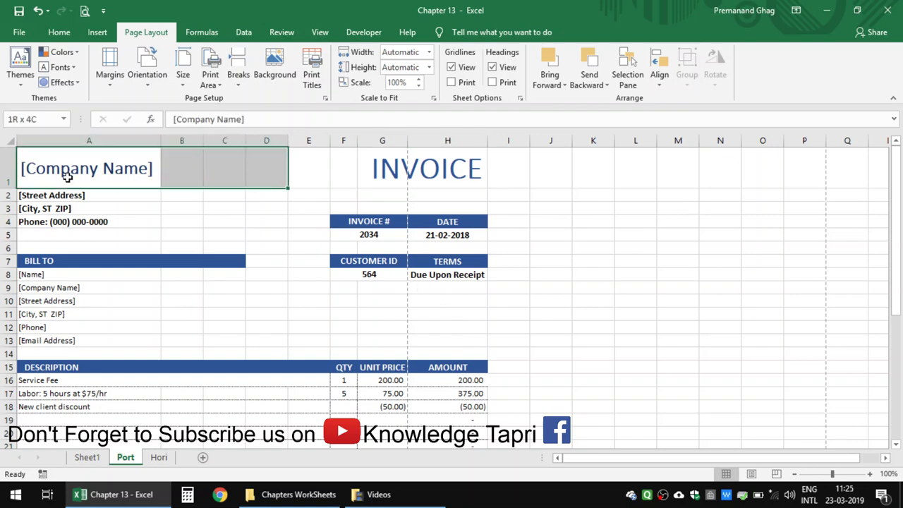
{"action": "key", "text": "shift+Right"}
{"action": "key", "text": "shift+Right"}
{"action": "key", "text": "shift+Right"}
{"action": "key", "text": "shift+Down"}
{"action": "key", "text": "shift+Down"}
{"action": "key", "text": "shift+Down"}
{"action": "key", "text": "shift+Down"}
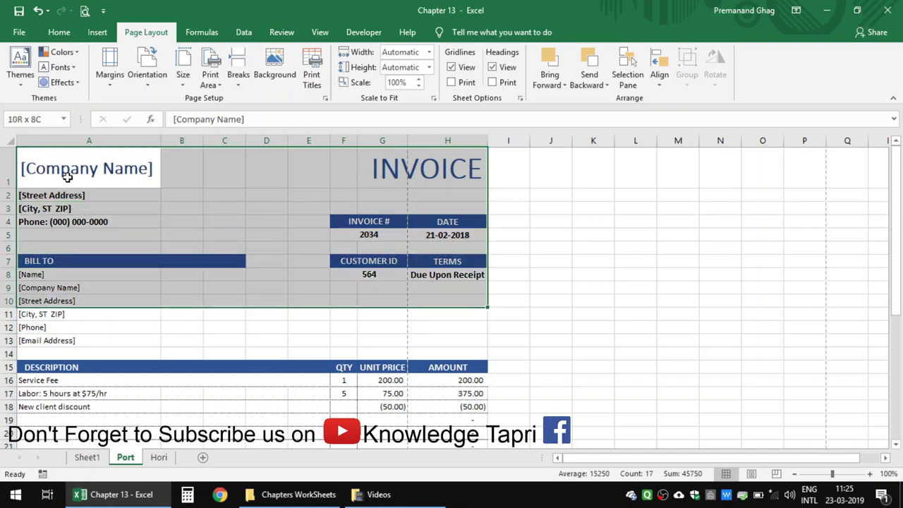
{"action": "key", "text": "shift+Down"}
{"action": "key", "text": "shift+Down"}
{"action": "key", "text": "shift+Down"}
{"action": "key", "text": "shift+Down"}
{"action": "key", "text": "shift+Down"}
{"action": "key", "text": "shift+Down"}
{"action": "key", "text": "shift+Down"}
{"action": "key", "text": "shift+Down"}
{"action": "key", "text": "shift+Down"}
{"action": "key", "text": "shift+Down"}
{"action": "key", "text": "shift+Down"}
{"action": "key", "text": "shift+Down"}
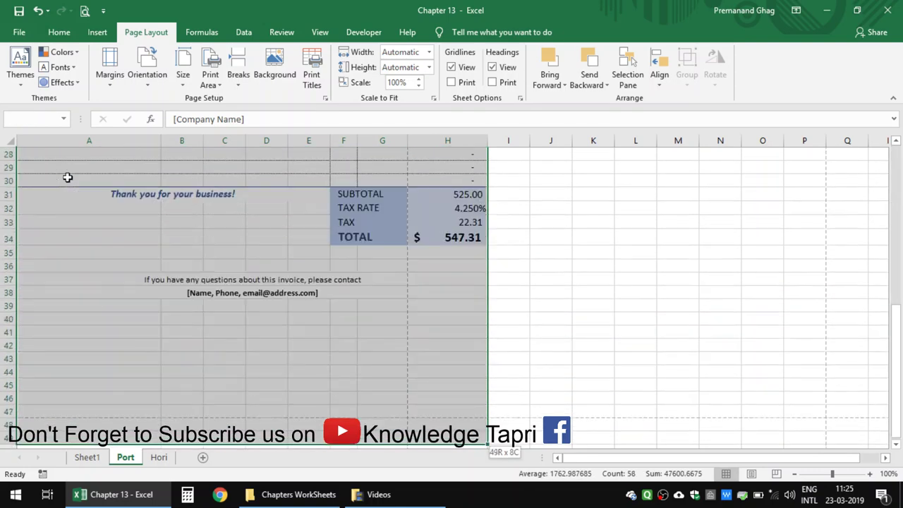
{"action": "key", "text": "shift+Down"}
{"action": "key", "text": "shift+Down"}
{"action": "key", "text": "shift+Up"}
{"action": "key", "text": "shift+Up"}
{"action": "key", "text": "shift+Up"}
{"action": "key", "text": "shift+Up"}
{"action": "key", "text": "shift+Up"}
{"action": "key", "text": "shift+Up"}
{"action": "key", "text": "shift+Up"}
{"action": "key", "text": "shift+Up"}
{"action": "key", "text": "shift+Up"}
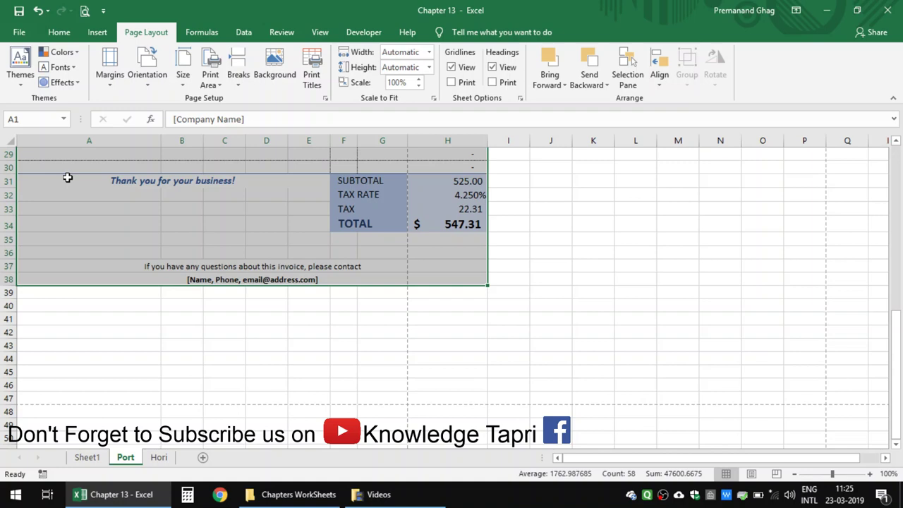
Step: In print preview, switch the print range from active sheets to Print Selection
{"action": "left_click", "coordinate": [85, 10]}
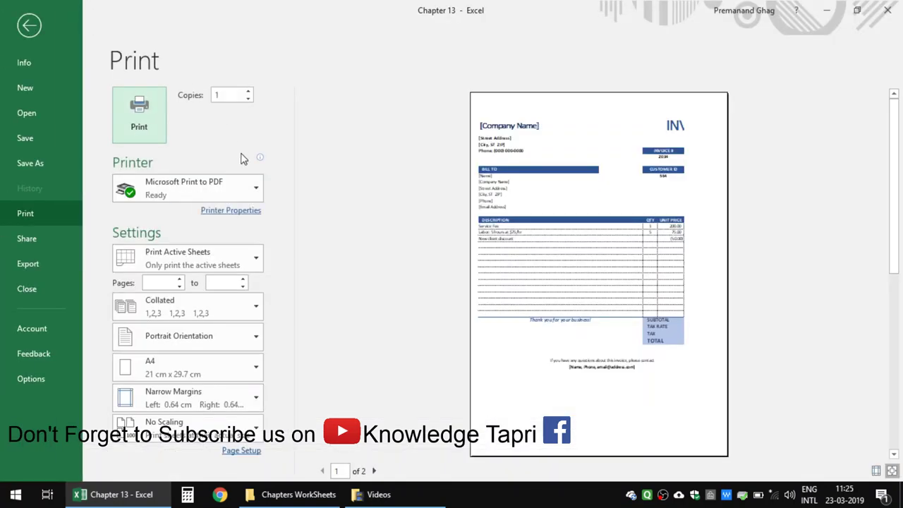
{"action": "left_click", "coordinate": [249, 254]}
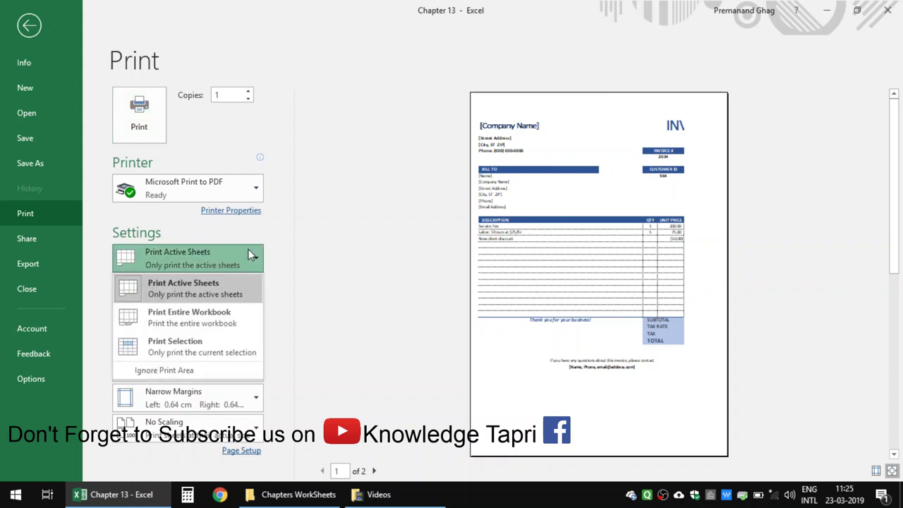
{"action": "left_click", "coordinate": [225, 345]}
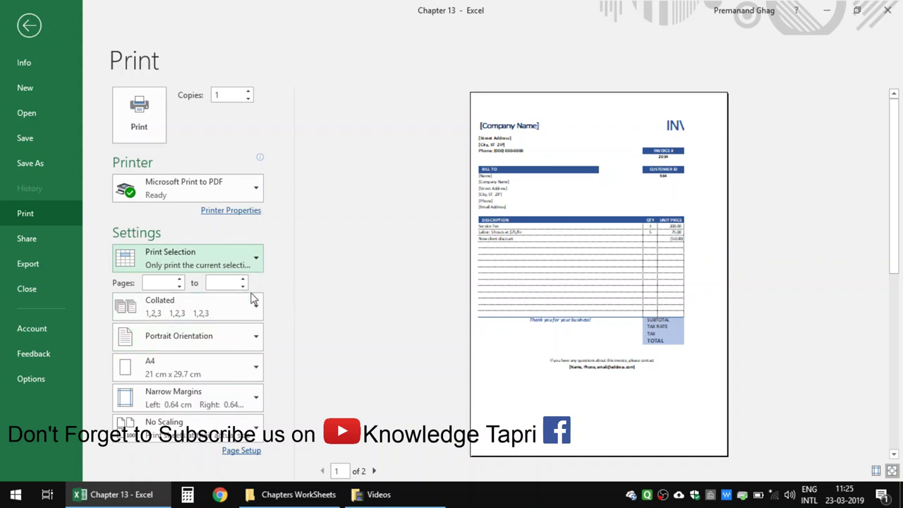
Step: Set the print scaling to Fit All Columns on One Page
{"action": "left_click", "coordinate": [242, 428]}
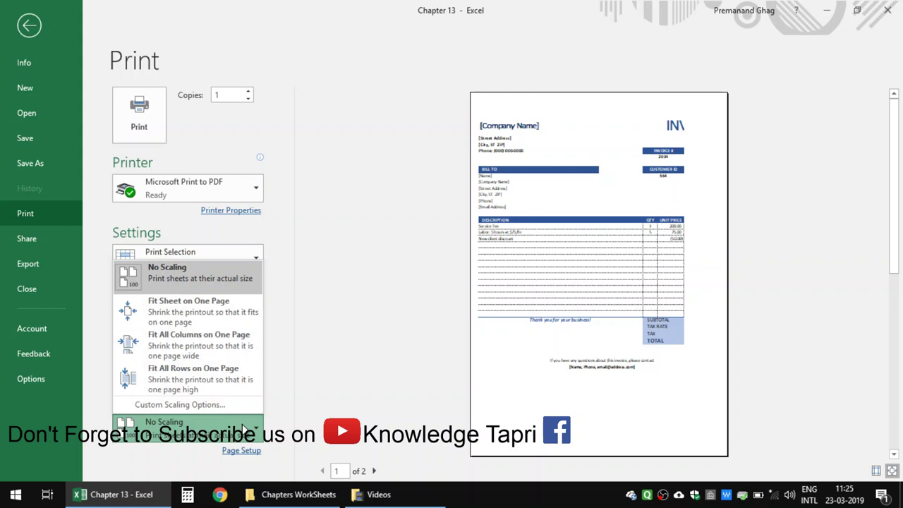
{"action": "left_click", "coordinate": [221, 354]}
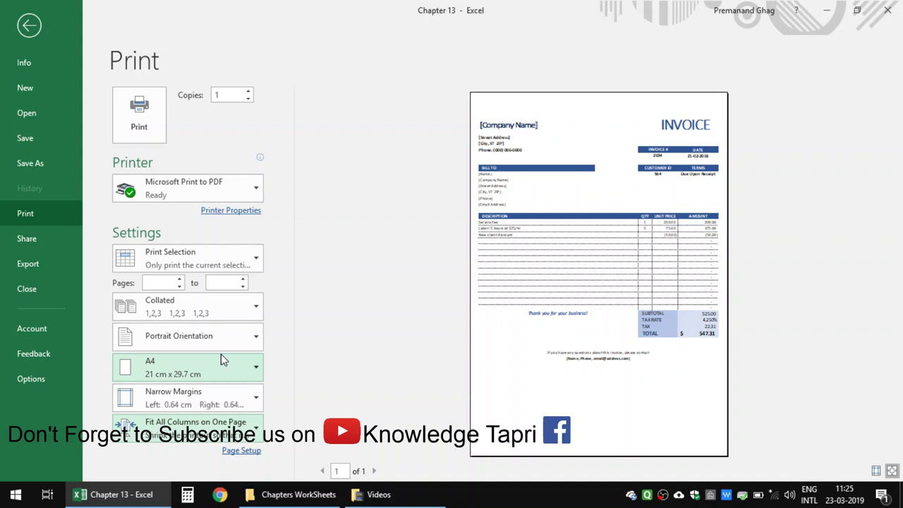
{"action": "key", "text": "Escape"}
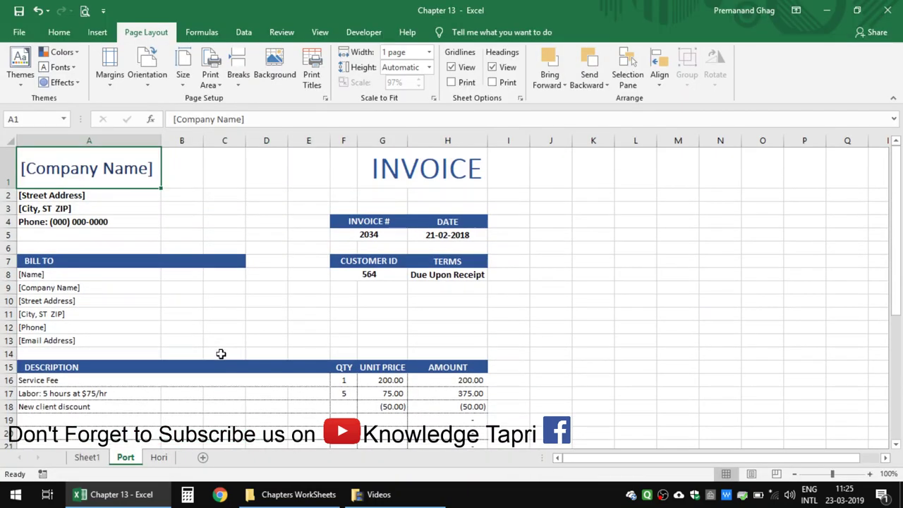
{"action": "left_click", "coordinate": [170, 173]}
{"action": "left_click", "coordinate": [116, 171]}
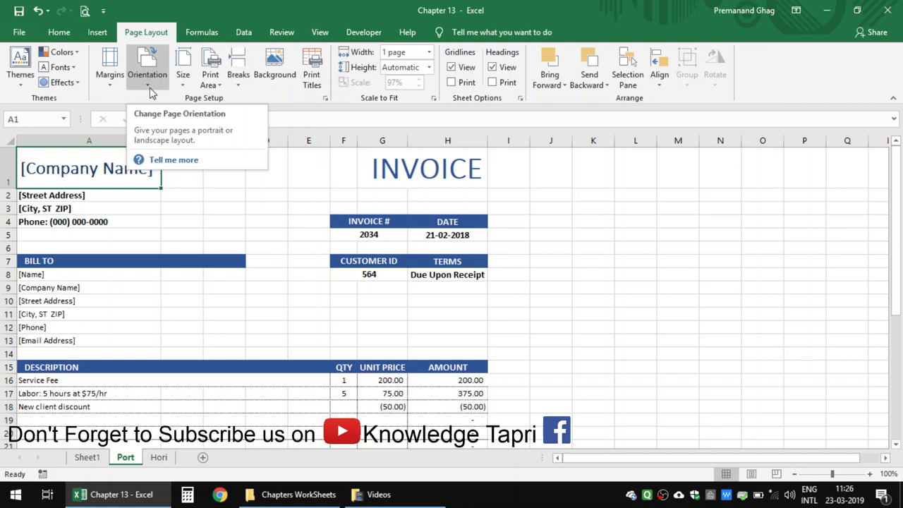
{"action": "left_click", "coordinate": [150, 87]}
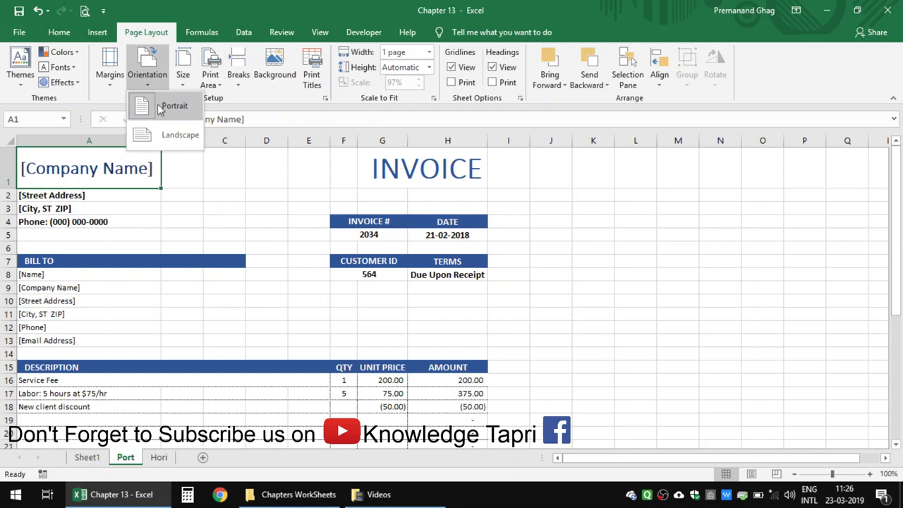
{"action": "left_click", "coordinate": [165, 111]}
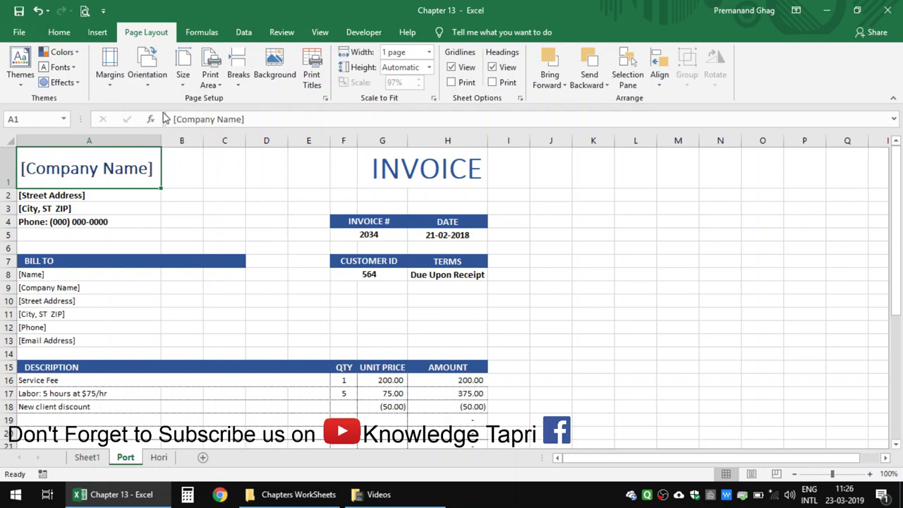
{"action": "left_click", "coordinate": [136, 207]}
{"action": "left_click", "coordinate": [90, 180]}
{"action": "key", "text": "shift+Down"}
{"action": "key", "text": "shift+Down"}
{"action": "key", "text": "shift+Down"}
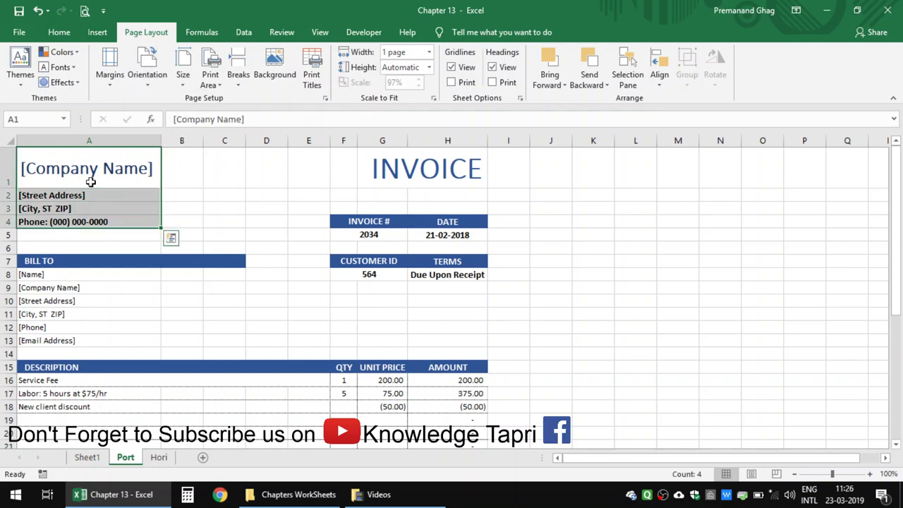
{"action": "key", "text": "ctrl+a"}
{"action": "left_click", "coordinate": [90, 181]}
{"action": "key", "text": "shift+Right"}
{"action": "key", "text": "shift+Right"}
{"action": "key", "text": "shift+Right"}
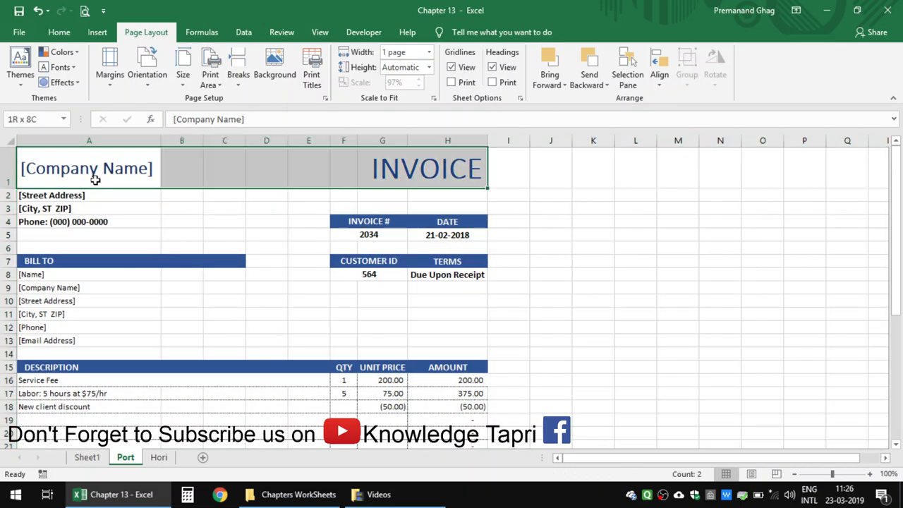
{"action": "key", "text": "shift+Down"}
{"action": "key", "text": "shift+Down"}
{"action": "key", "text": "shift+Down"}
{"action": "key", "text": "shift+Down"}
{"action": "key", "text": "shift+Down"}
{"action": "key", "text": "shift+Down"}
{"action": "key", "text": "shift+Down"}
{"action": "key", "text": "shift+Down"}
{"action": "key", "text": "shift+Down"}
{"action": "key", "text": "shift+Down"}
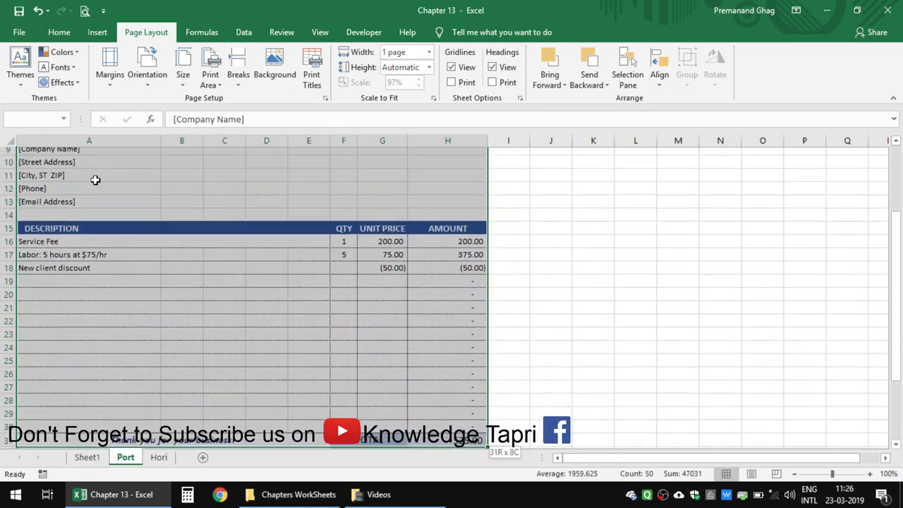
{"action": "key", "text": "shift+Down"}
{"action": "key", "text": "shift+Down"}
{"action": "key", "text": "shift+Down"}
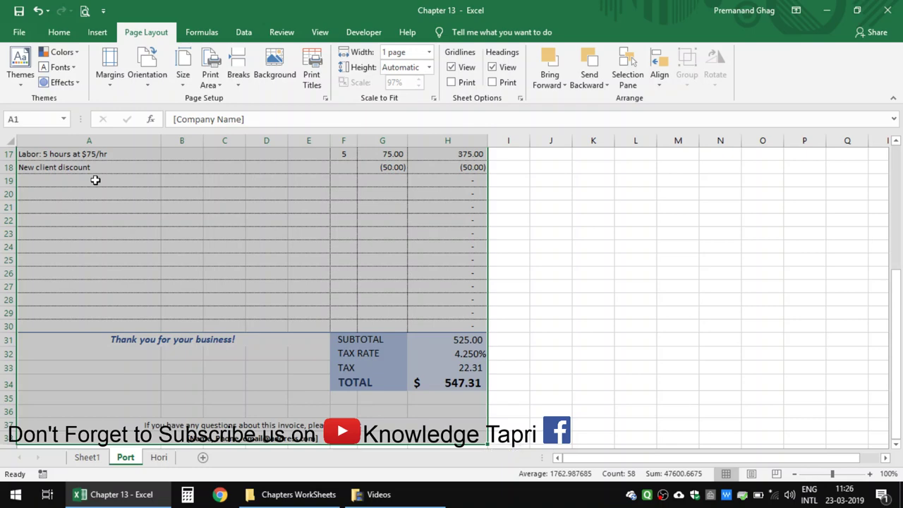
{"action": "left_click", "coordinate": [85, 11]}
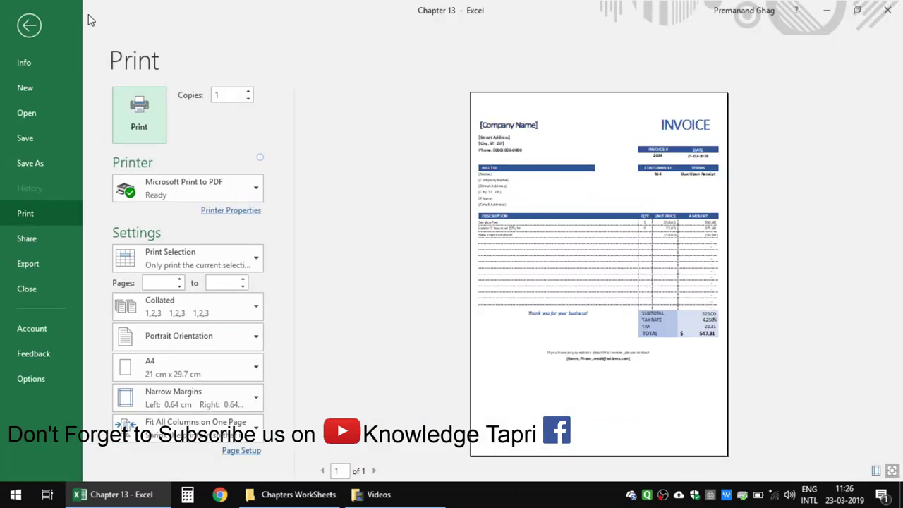
Step: Leave print preview and set the page orientation to Landscape
{"action": "key", "text": "Escape"}
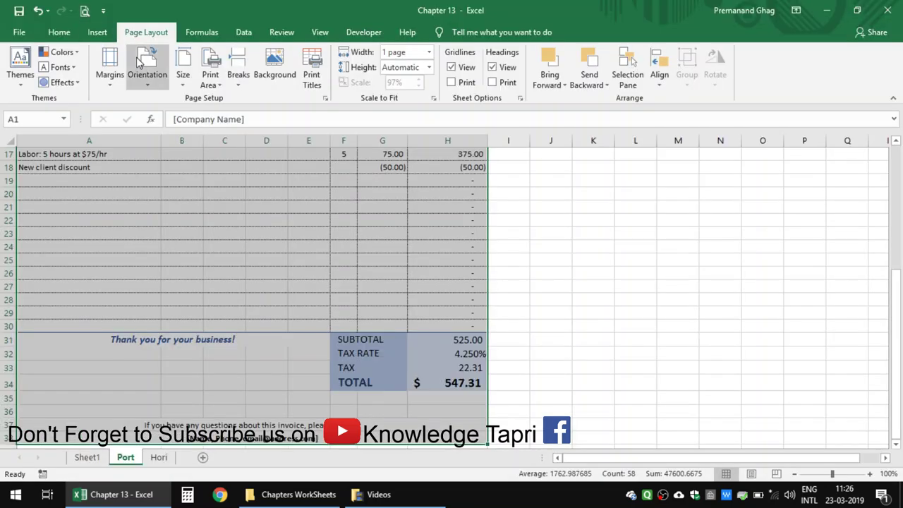
{"action": "left_click", "coordinate": [146, 71]}
{"action": "left_click", "coordinate": [155, 134]}
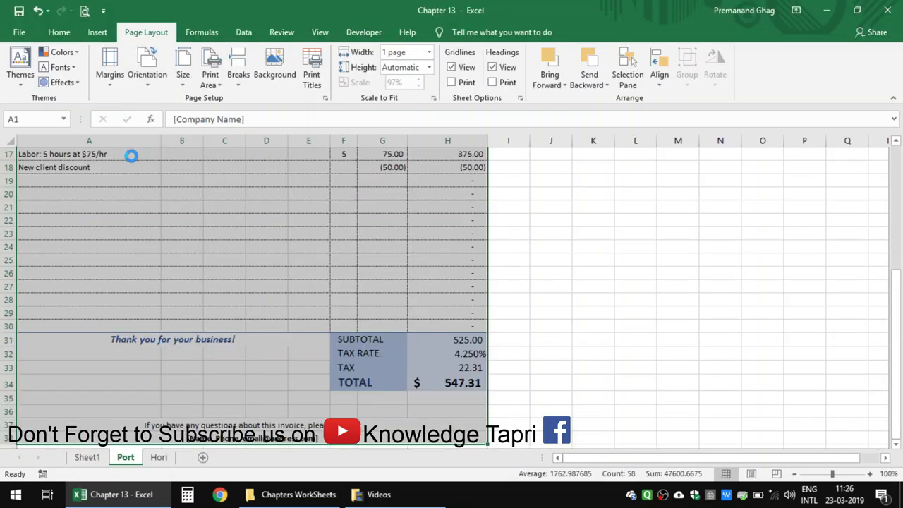
Step: Reselect the invoice range from A1 across the columns down to row 36
{"action": "left_click", "coordinate": [108, 175]}
{"action": "key", "text": "Up"}
{"action": "key", "text": "Up"}
{"action": "key", "text": "Up"}
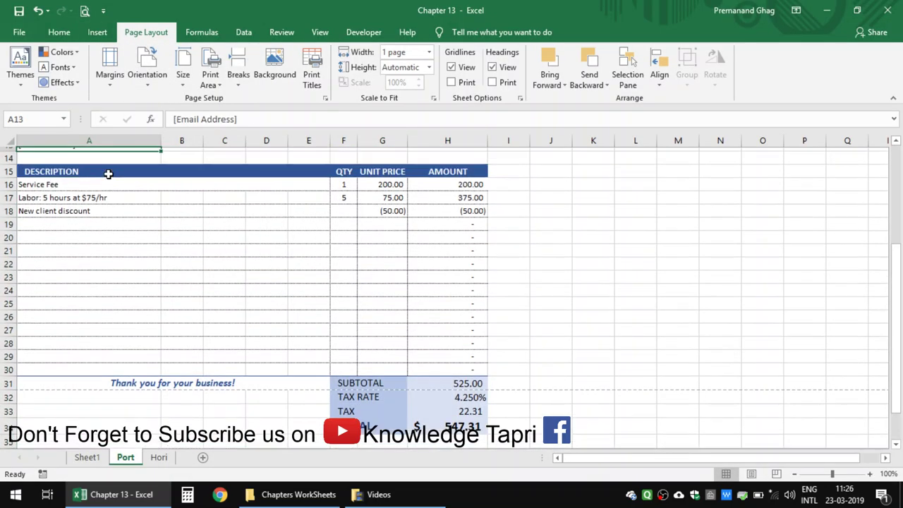
{"action": "key", "text": "Up"}
{"action": "key", "text": "Up"}
{"action": "key", "text": "Up"}
{"action": "key", "text": "Up"}
{"action": "key", "text": "Up"}
{"action": "key", "text": "Up"}
{"action": "key", "text": "shift+Right"}
{"action": "key", "text": "shift+Right"}
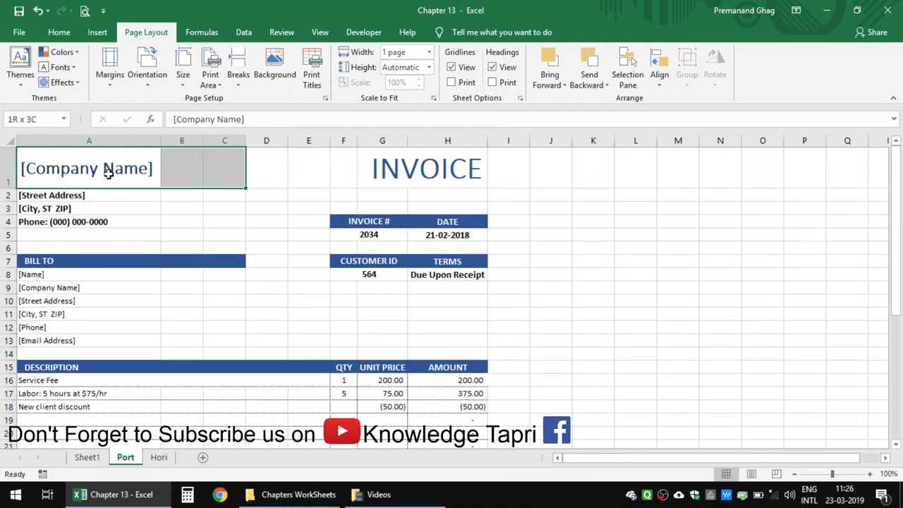
{"action": "key", "text": "shift+Right"}
{"action": "key", "text": "shift+Right"}
{"action": "key", "text": "shift+Right"}
{"action": "key", "text": "shift+Right"}
{"action": "key", "text": "shift+Right"}
{"action": "key", "text": "shift+Down"}
{"action": "key", "text": "shift+Down"}
{"action": "key", "text": "shift+Down"}
{"action": "key", "text": "shift+Down"}
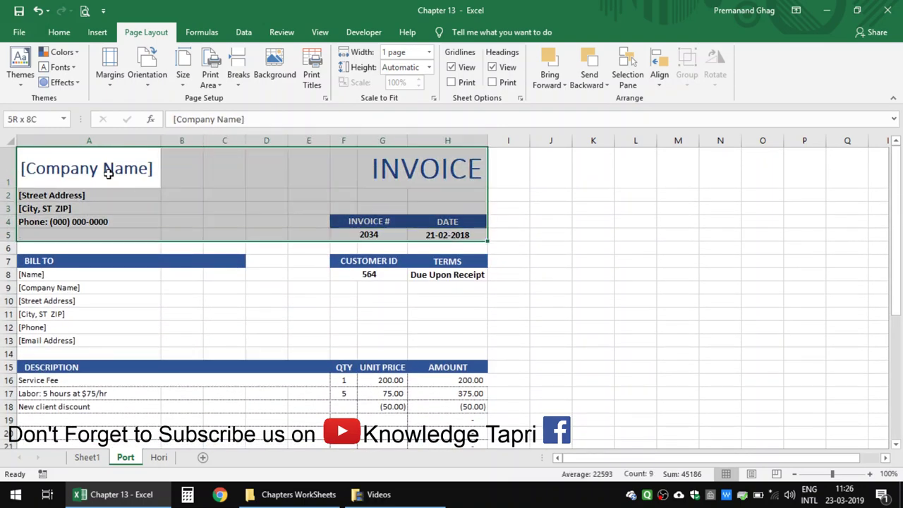
{"action": "key", "text": "shift+Down"}
{"action": "key", "text": "shift+Down"}
{"action": "key", "text": "shift+Down"}
{"action": "key", "text": "shift+Down"}
{"action": "key", "text": "shift+Down"}
{"action": "key", "text": "shift+Down"}
{"action": "key", "text": "shift+Down"}
{"action": "key", "text": "shift+Down"}
{"action": "key", "text": "shift+Down"}
{"action": "key", "text": "shift+Down"}
{"action": "key", "text": "shift+Down"}
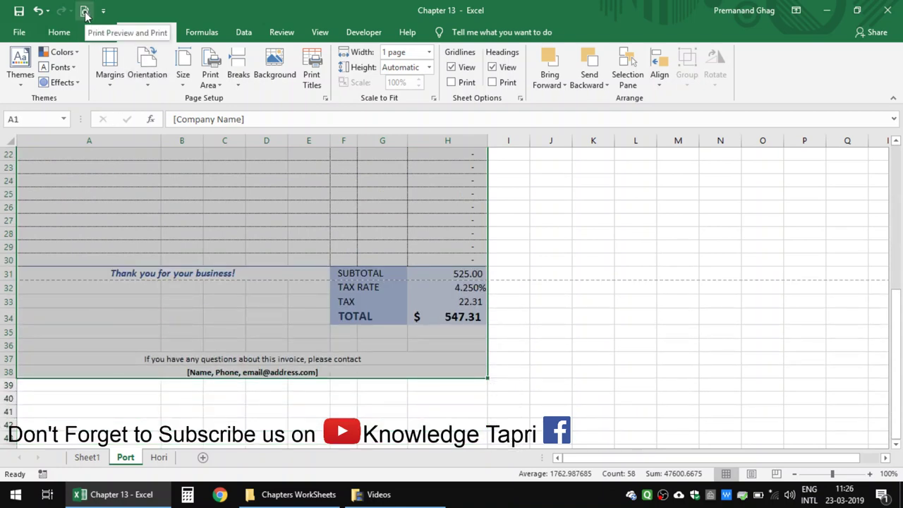
Step: Keep Print Selection and scale the landscape invoice with Fit Sheet on One Page
{"action": "left_click", "coordinate": [85, 12]}
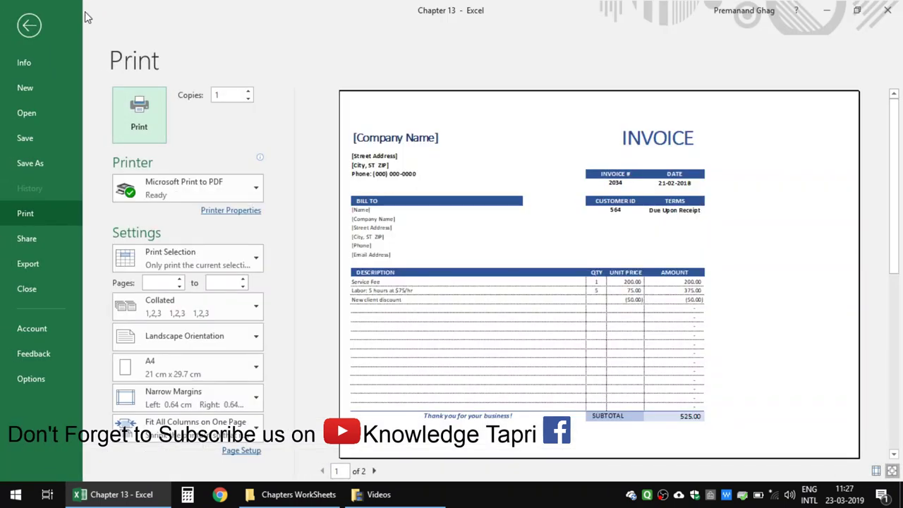
{"action": "left_click", "coordinate": [235, 270]}
{"action": "left_click", "coordinate": [195, 344]}
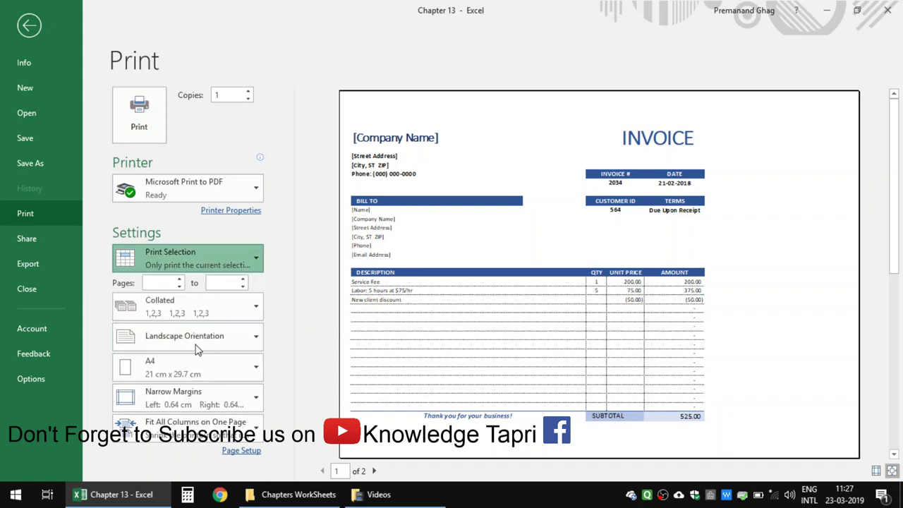
{"action": "left_click", "coordinate": [227, 438]}
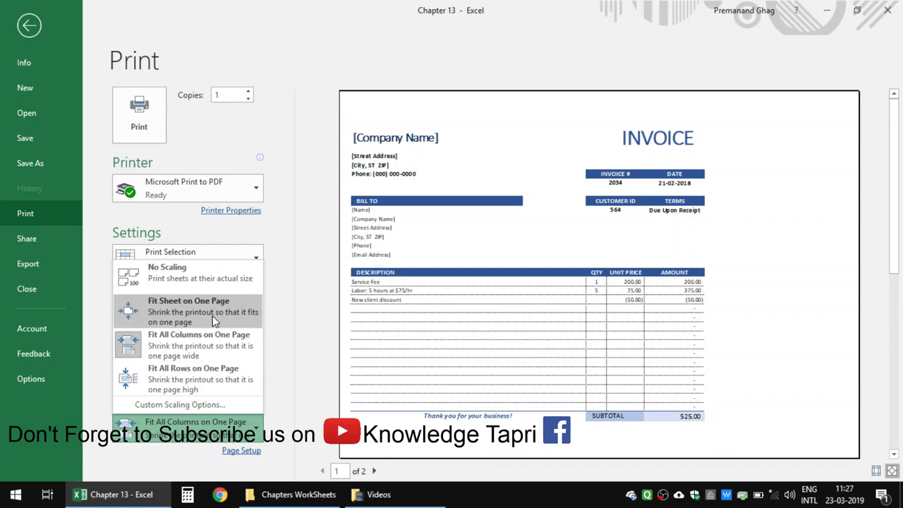
{"action": "left_click", "coordinate": [212, 315]}
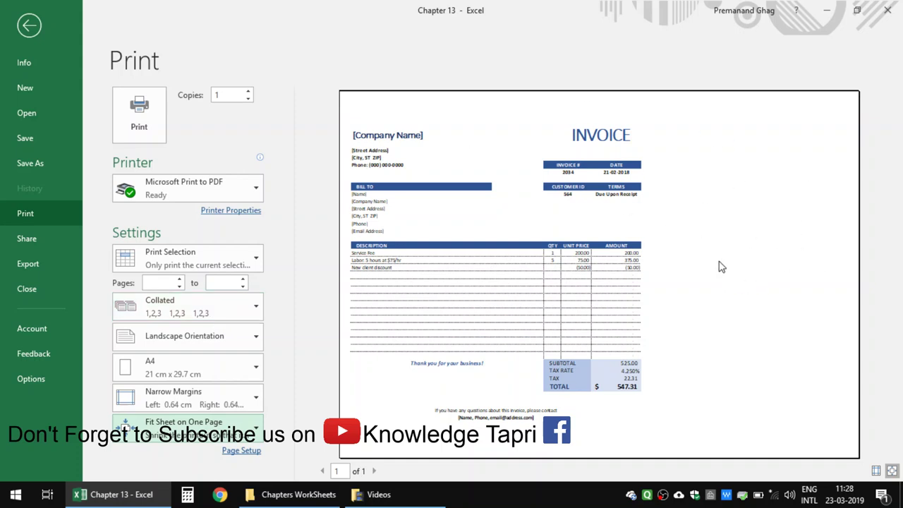
{"action": "key", "text": "Escape"}
Step: Go back to the Home tab and Sheet1, selecting the Margines cell A3
{"action": "left_click", "coordinate": [352, 302]}
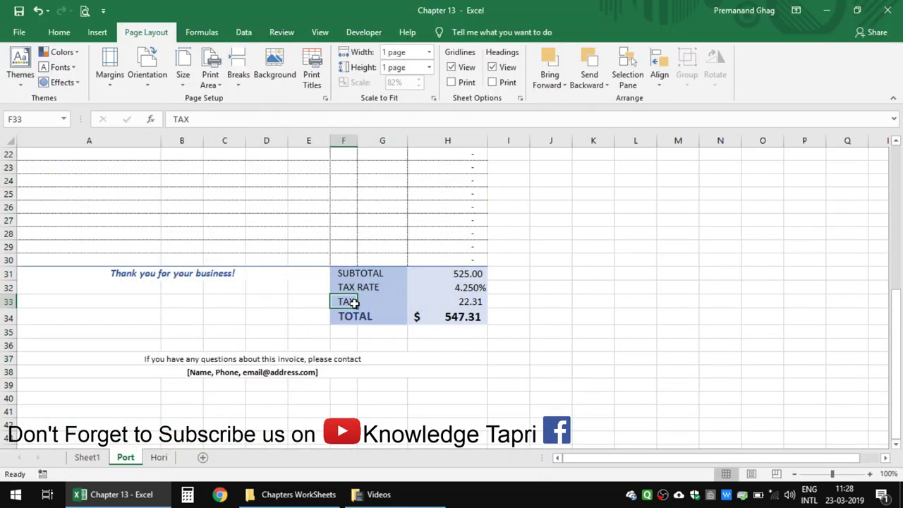
{"action": "key", "text": "ctrl+Up"}
{"action": "key", "text": "ctrl+Up"}
{"action": "key", "text": "ctrl+Up"}
{"action": "key", "text": "ctrl+Up"}
{"action": "key", "text": "ctrl+Up"}
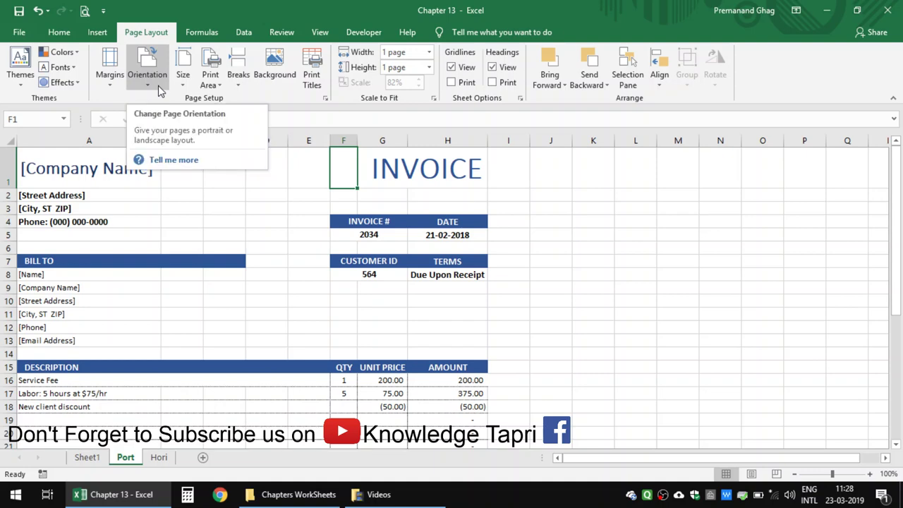
{"action": "left_click", "coordinate": [59, 31]}
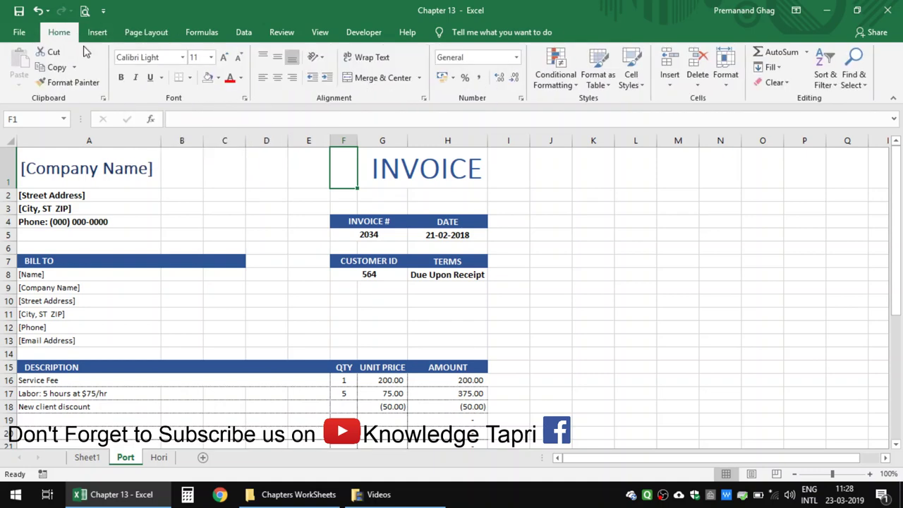
{"action": "left_click", "coordinate": [82, 457]}
{"action": "left_click", "coordinate": [51, 190]}
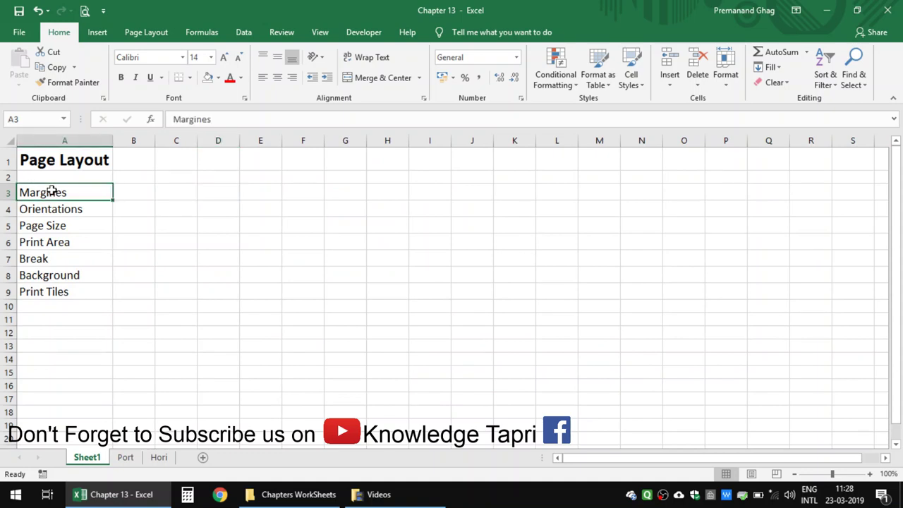